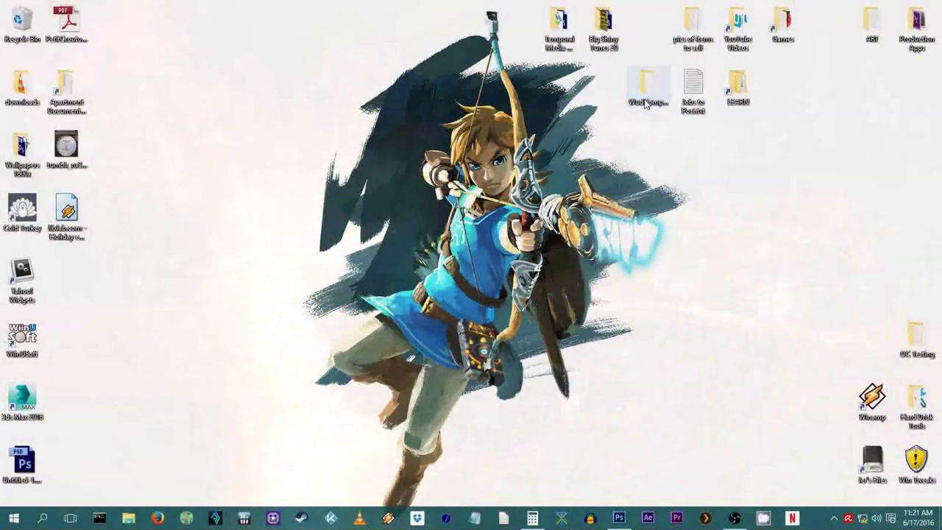
- Open the WudCompress folder on the desktop and extract WudCompress.zip into its own WudCompress subfolder
{"action": "double_click", "coordinate": [645, 99]}
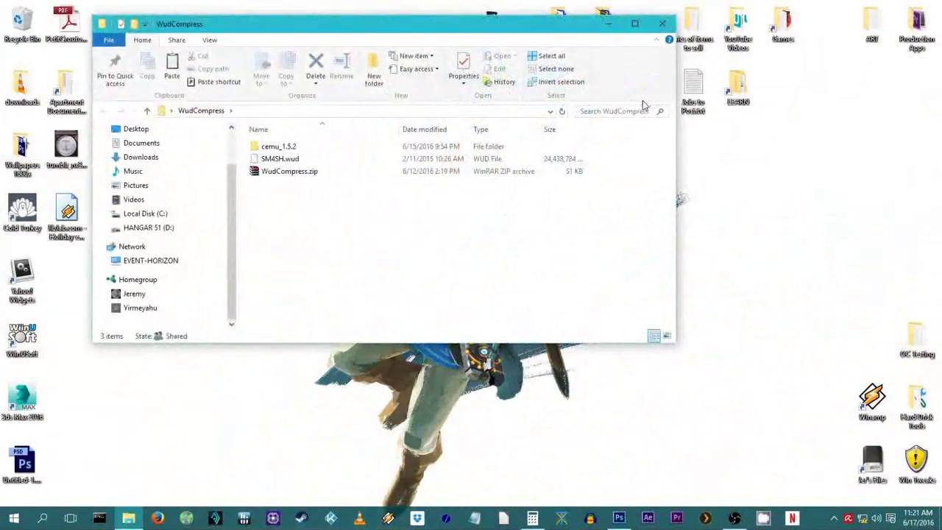
{"action": "left_click_drag", "start_coordinate": [391, 23], "coordinate": [601, 102]}
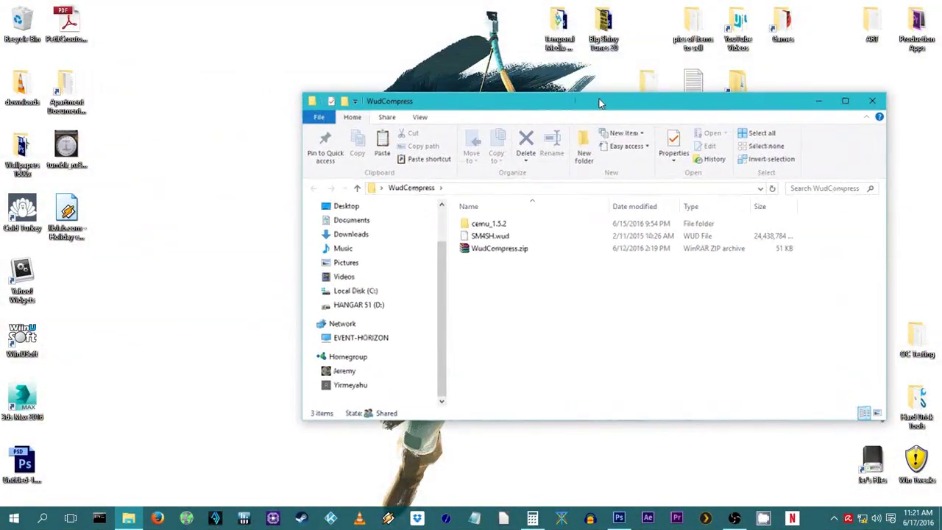
{"action": "right_click", "coordinate": [505, 250]}
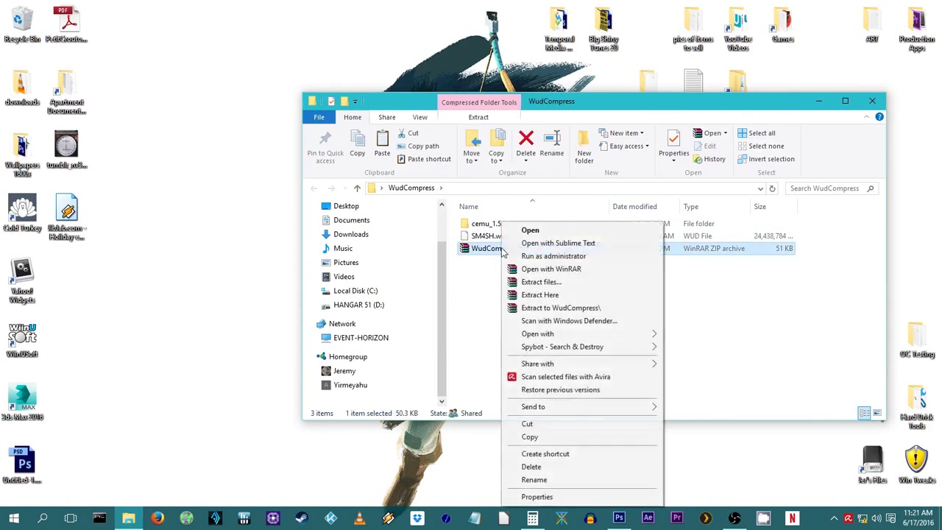
{"action": "left_click", "coordinate": [565, 309]}
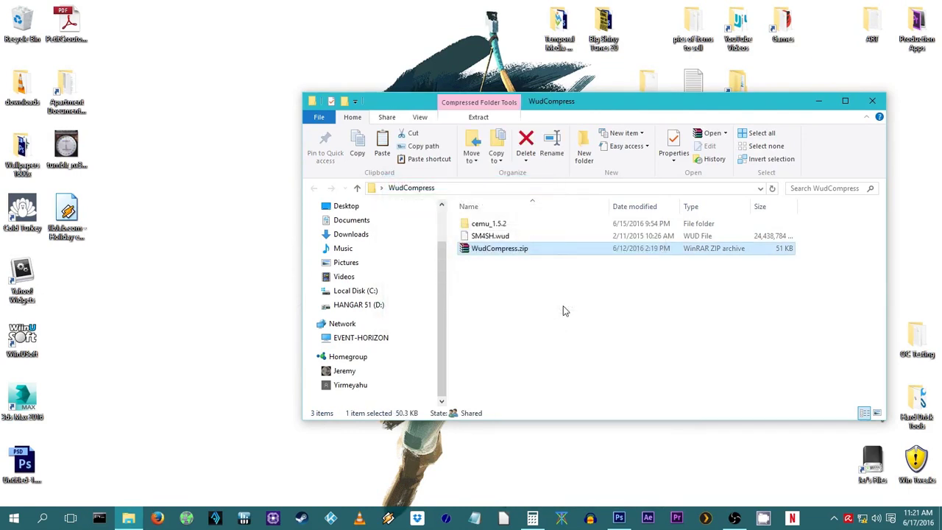
- Move SM4SH.wud into the extracted WudCompress folder, and from there into the inner WudCompress folder, and open that inner folder
{"action": "left_click", "coordinate": [513, 251]}
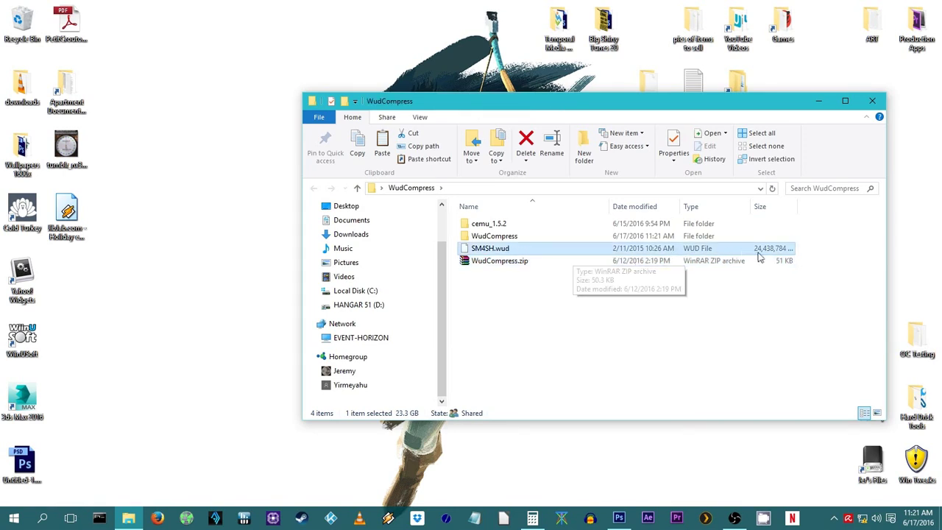
{"action": "left_click_drag", "start_coordinate": [795, 207], "coordinate": [826, 206]}
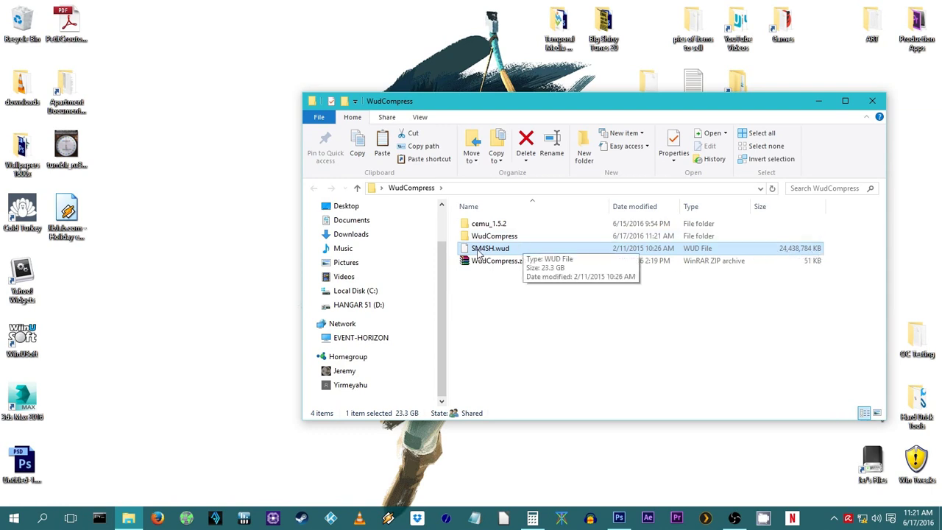
{"action": "left_click_drag", "start_coordinate": [478, 253], "coordinate": [489, 237]}
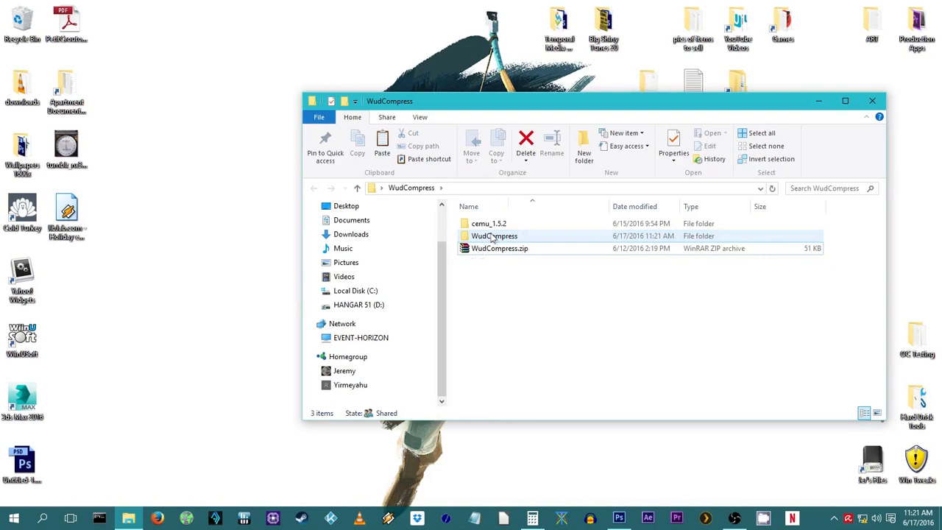
{"action": "left_click", "coordinate": [489, 237]}
{"action": "double_click", "coordinate": [490, 237]}
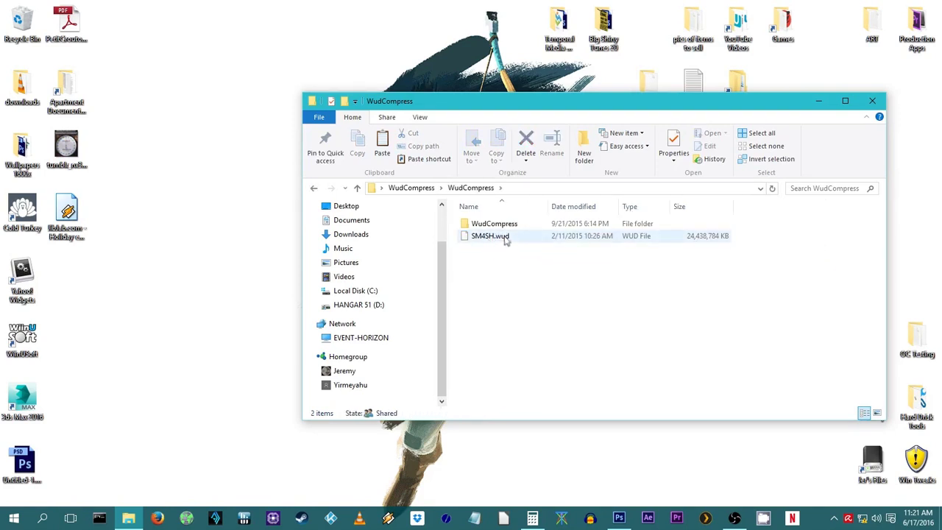
{"action": "mouse_move", "coordinate": [498, 237]}
{"action": "left_mouse_down"}
{"action": "mouse_move", "coordinate": [480, 227]}
{"action": "mouse_move", "coordinate": [503, 224]}
{"action": "left_mouse_up"}
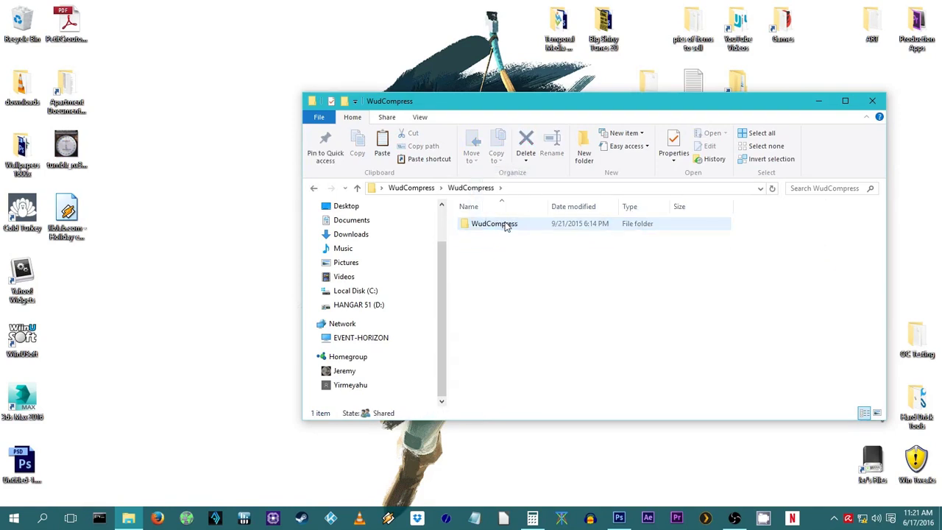
{"action": "double_click", "coordinate": [505, 224]}
- Start compressing SM4SH.wud by passing the file to WudCompress.exe in the same folder
{"action": "left_click", "coordinate": [513, 252]}
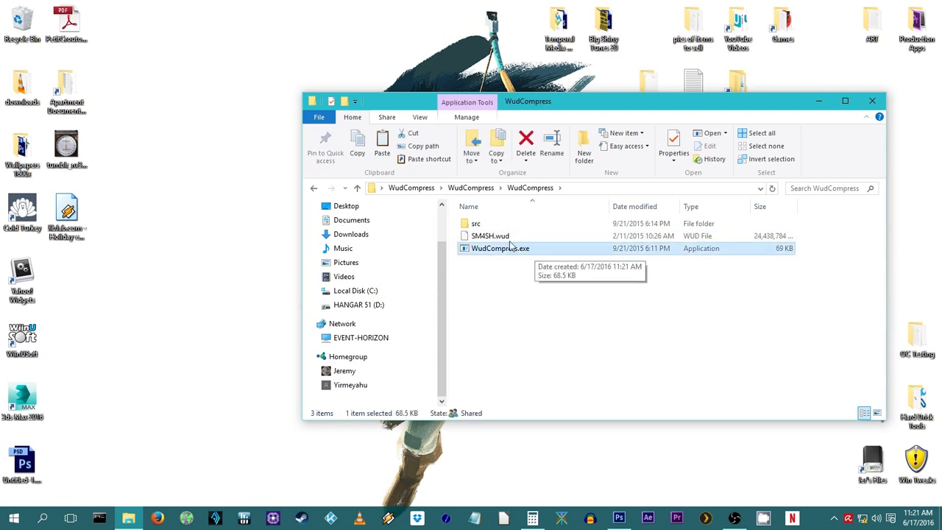
{"action": "left_click", "coordinate": [490, 237]}
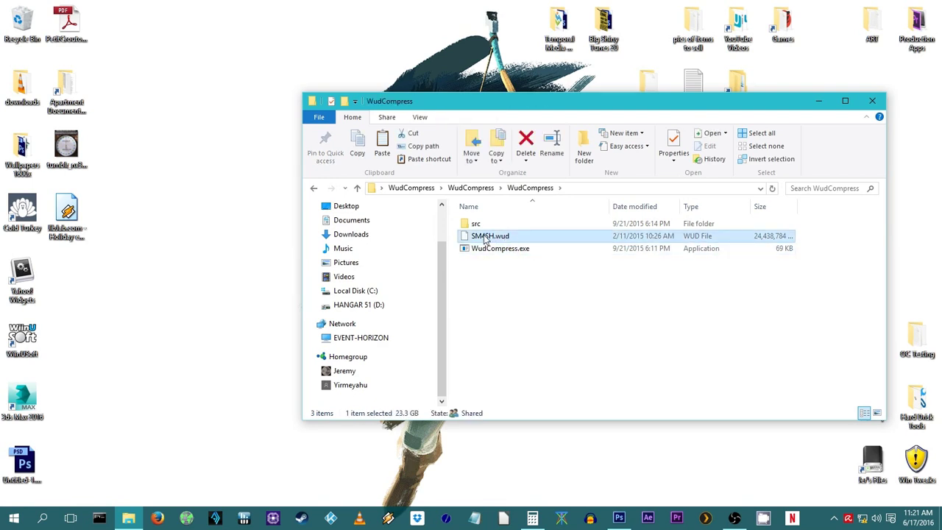
{"action": "left_click_drag", "start_coordinate": [486, 240], "coordinate": [494, 252]}
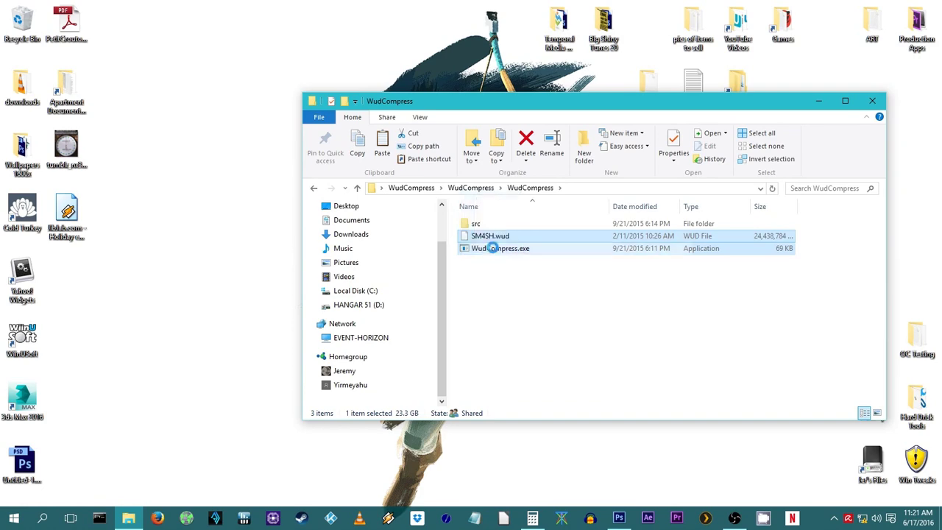
- Arrange the folder window and the WudCompress console side by side, and resize the file list columns to show full sizes
{"action": "left_click_drag", "start_coordinate": [706, 101], "coordinate": [938, 145]}
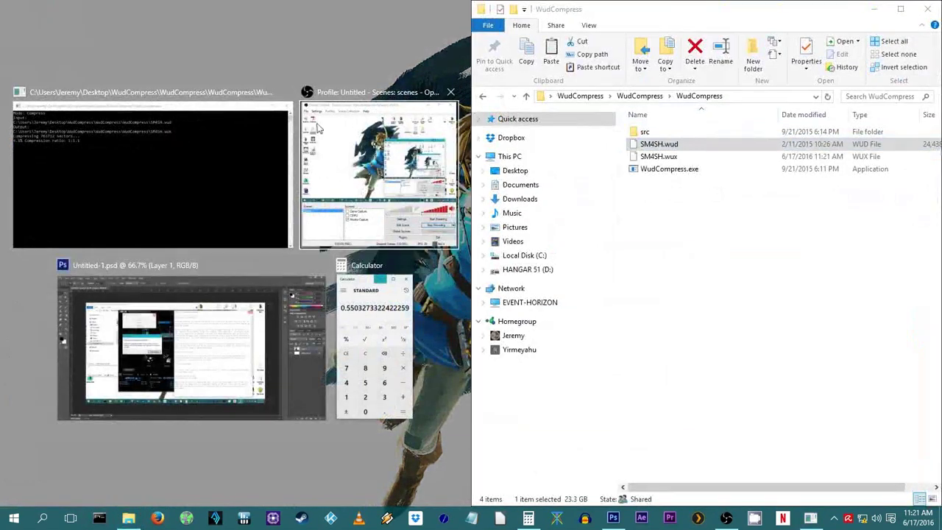
{"action": "left_click", "coordinate": [225, 157]}
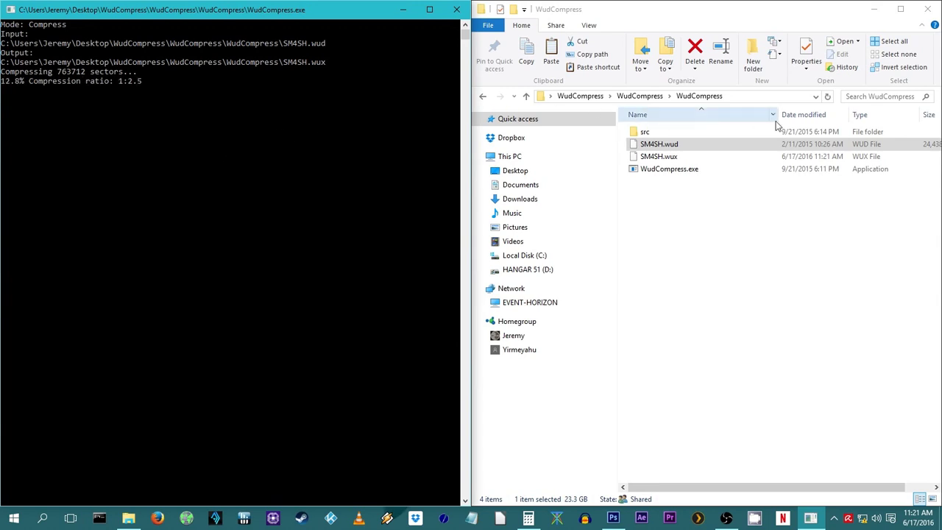
{"action": "left_click_drag", "start_coordinate": [779, 114], "coordinate": [716, 115]}
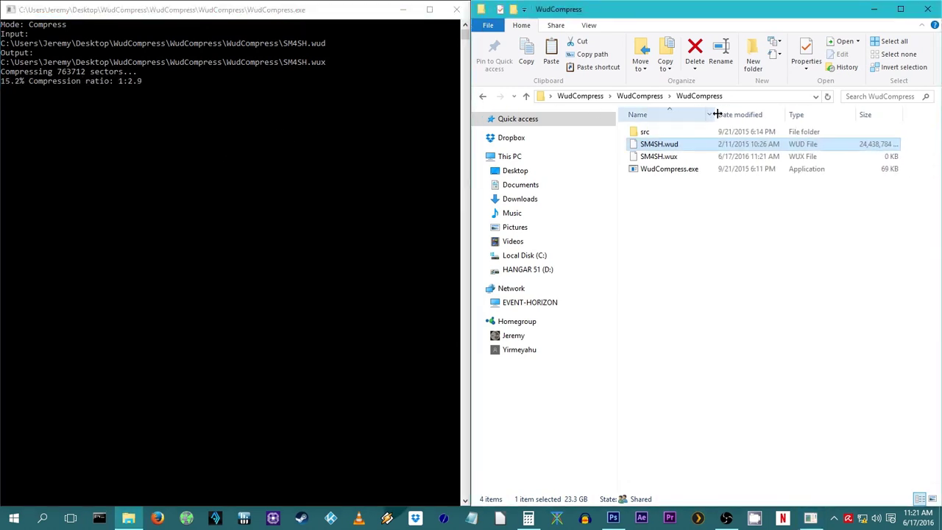
{"action": "left_click_drag", "start_coordinate": [857, 114], "coordinate": [903, 115]}
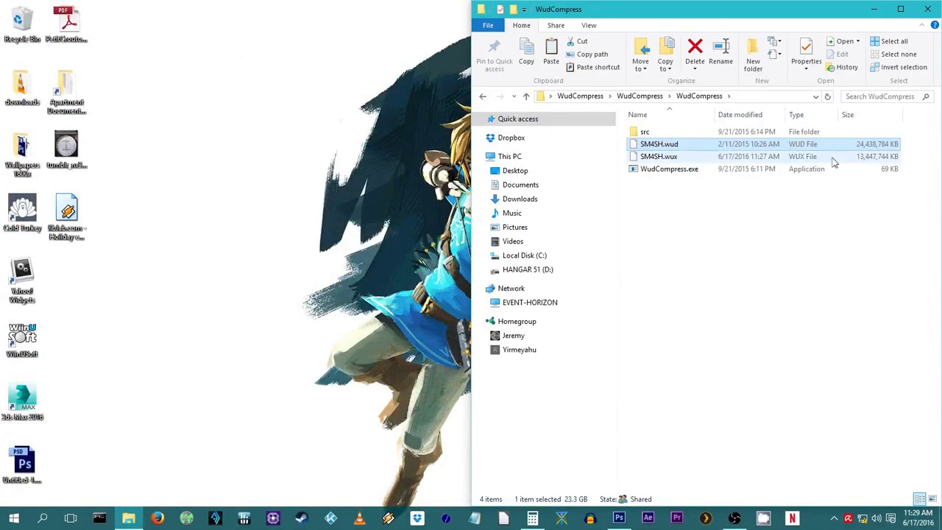
- Compare the file sizes of SM4SH.wux and the original SM4SH.wud in the folder listing
{"action": "left_click", "coordinate": [834, 158]}
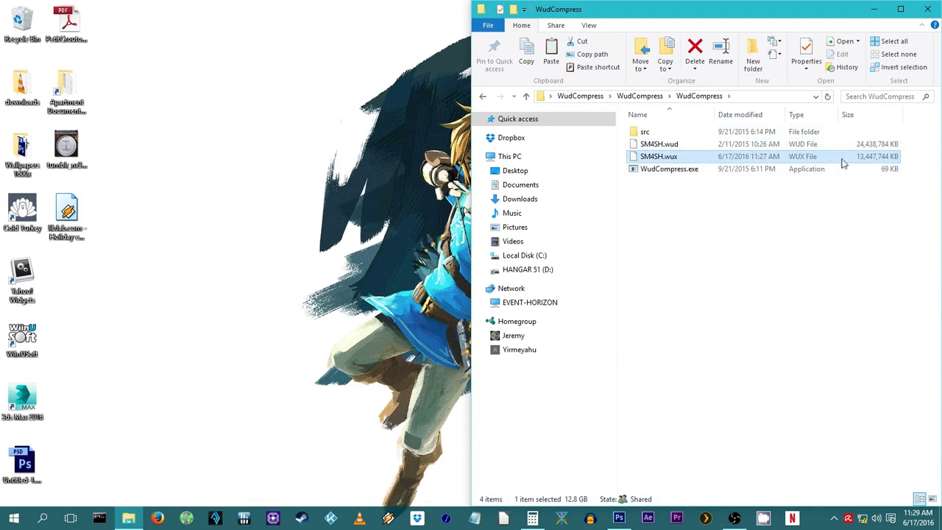
{"action": "left_click", "coordinate": [895, 146]}
{"action": "left_click", "coordinate": [889, 159]}
{"action": "left_click", "coordinate": [650, 147]}
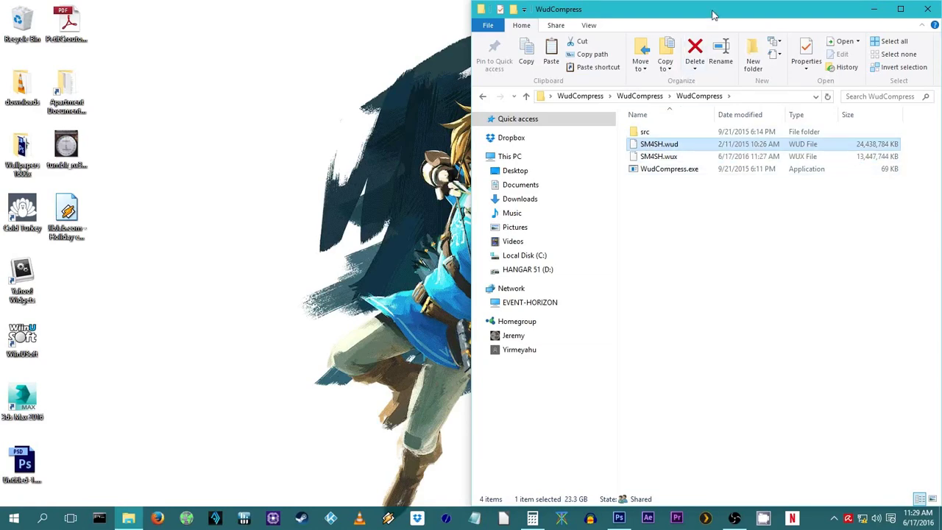
- Unsnap the WudCompress folder window, make it narrower and place it near the middle of the desktop
{"action": "left_click_drag", "start_coordinate": [711, 16], "coordinate": [550, 89]}
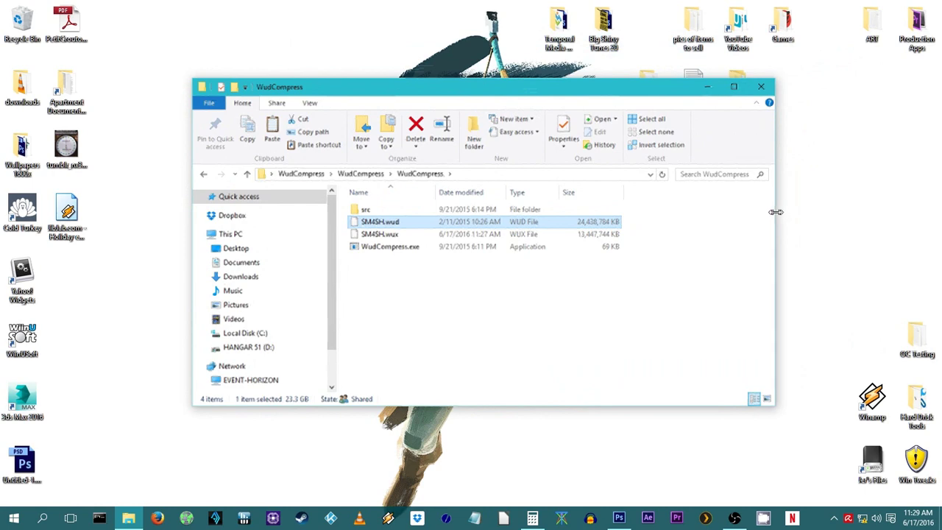
{"action": "left_click_drag", "start_coordinate": [777, 217], "coordinate": [649, 207]}
{"action": "left_click_drag", "start_coordinate": [503, 92], "coordinate": [563, 82]}
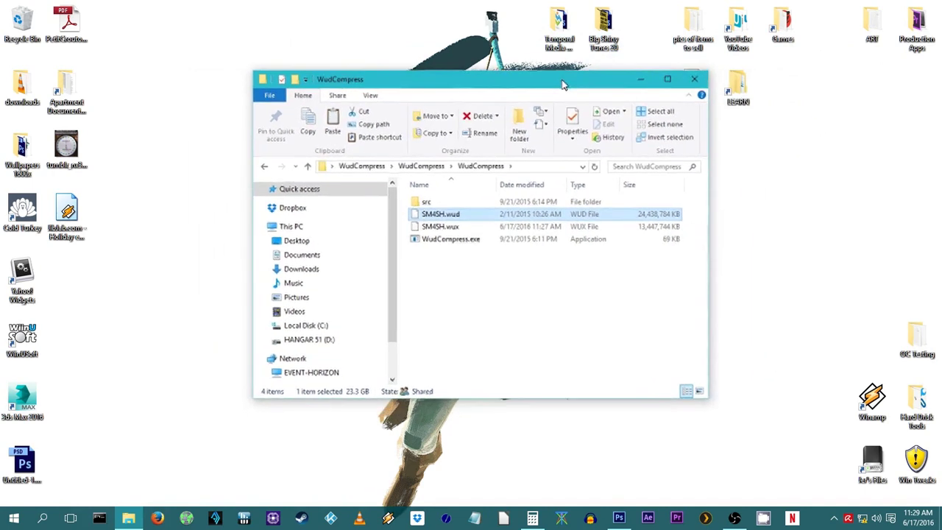
- Permanently delete the original uncompressed SM4SH.wud from the inner WudCompress folder
{"action": "right_click", "coordinate": [434, 215]}
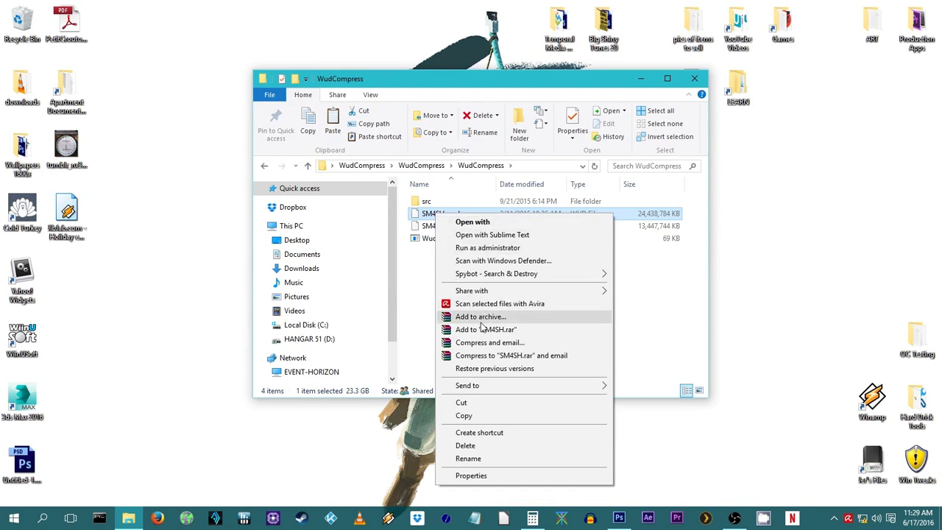
{"action": "left_click", "coordinate": [507, 445]}
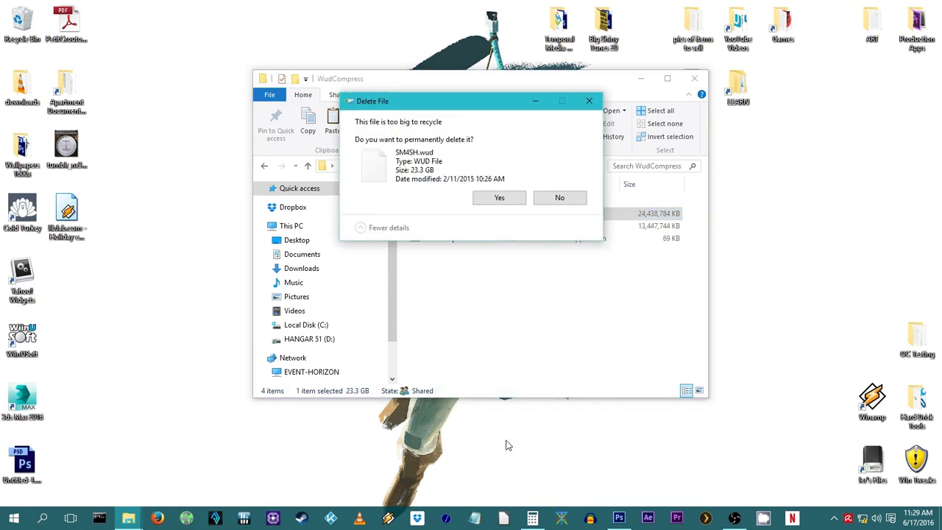
{"action": "left_click", "coordinate": [500, 199]}
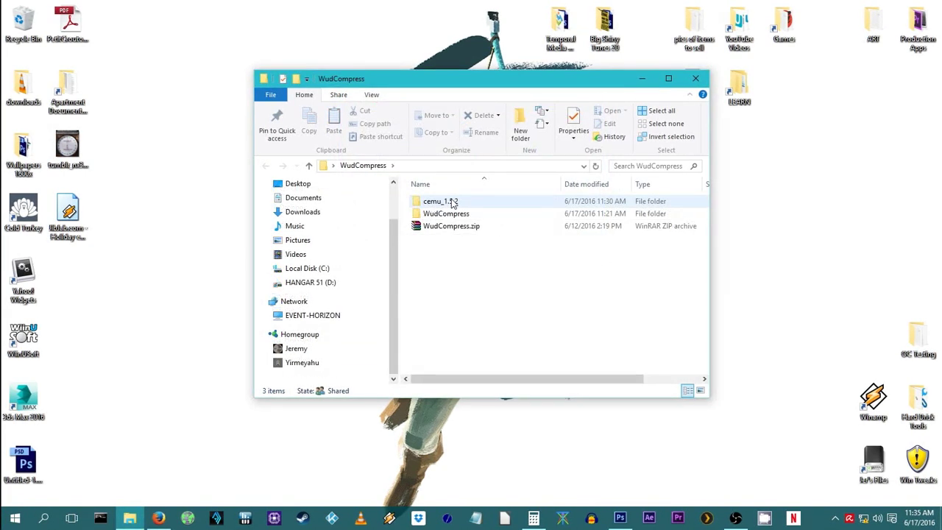
- Launch Cemu.exe from the cemu_1.5.2 folder and load the compressed game file SM4SH.wux in the emulator
{"action": "double_click", "coordinate": [451, 201]}
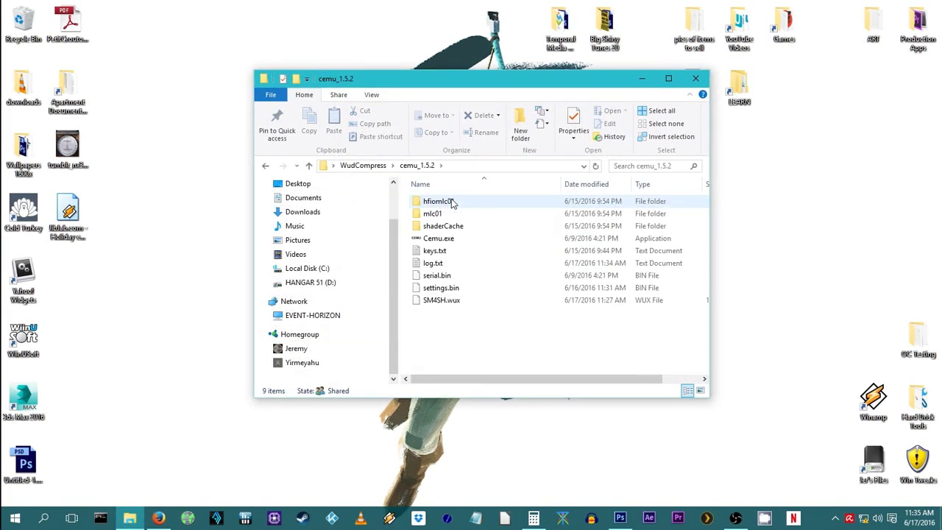
{"action": "double_click", "coordinate": [440, 241]}
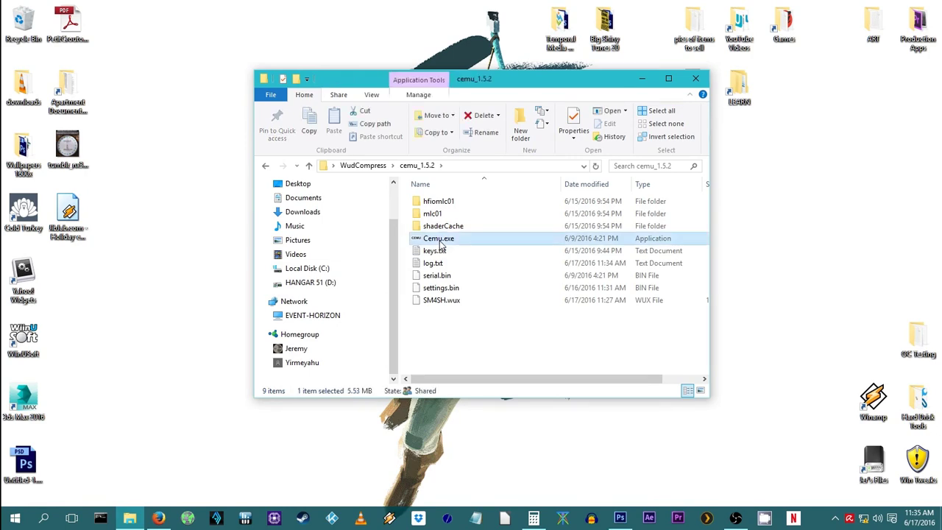
{"action": "left_click", "coordinate": [45, 53]}
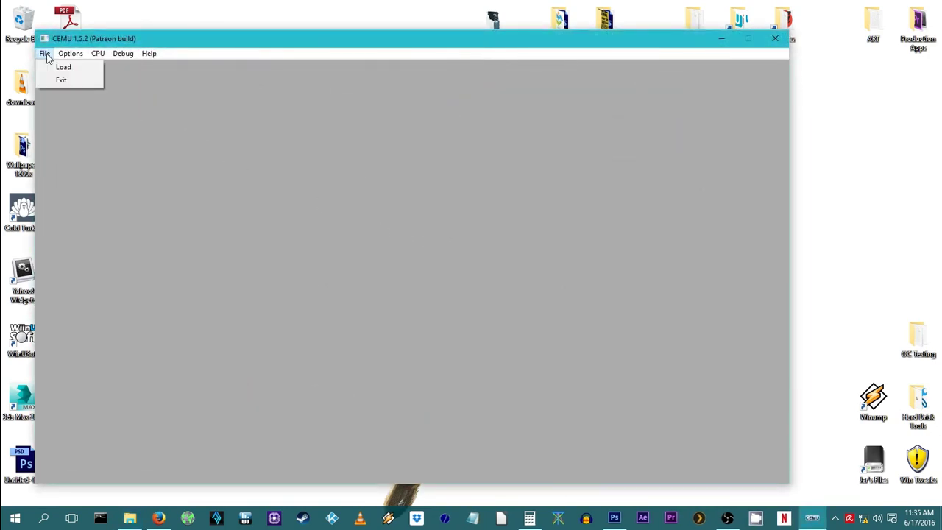
{"action": "left_click", "coordinate": [54, 66]}
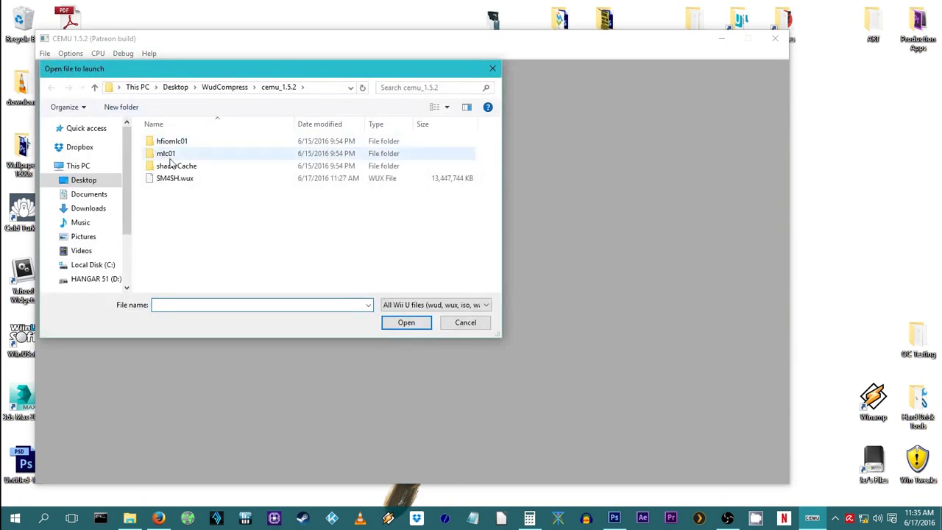
{"action": "left_click", "coordinate": [189, 179]}
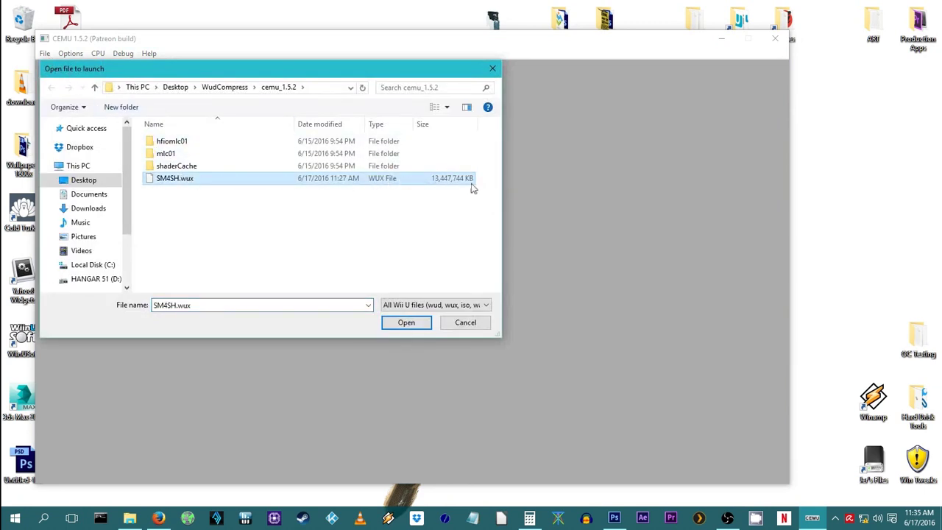
{"action": "left_click", "coordinate": [417, 322]}
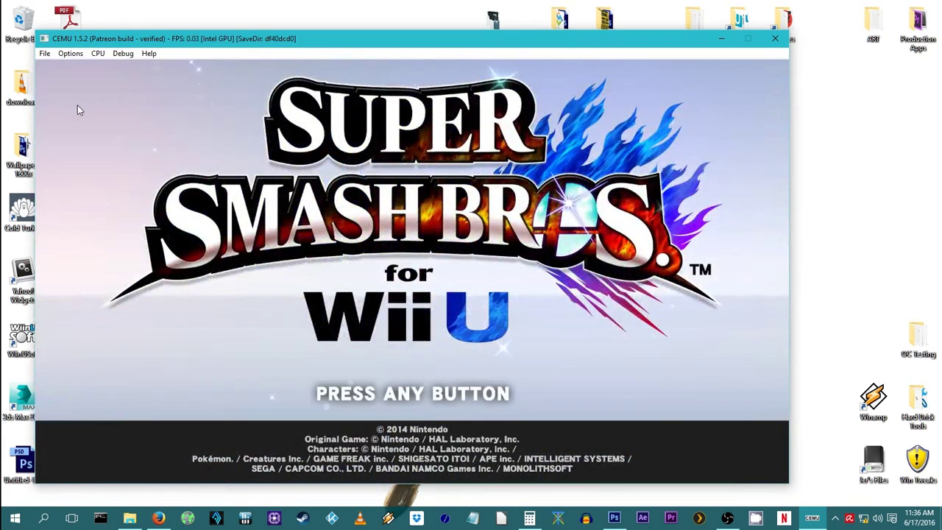
- Switch the running Super Smash Bros. game in CEMU to fullscreen display
{"action": "left_click", "coordinate": [71, 53]}
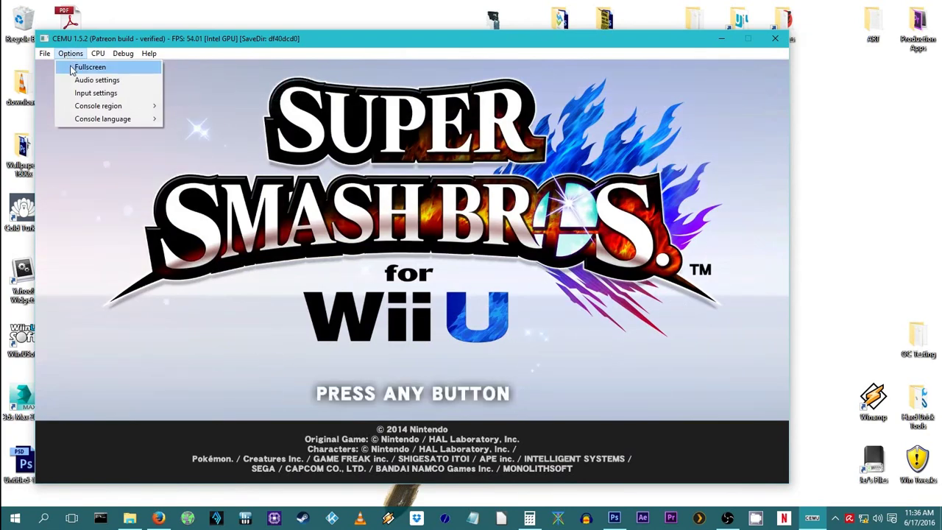
{"action": "left_click", "coordinate": [72, 68]}
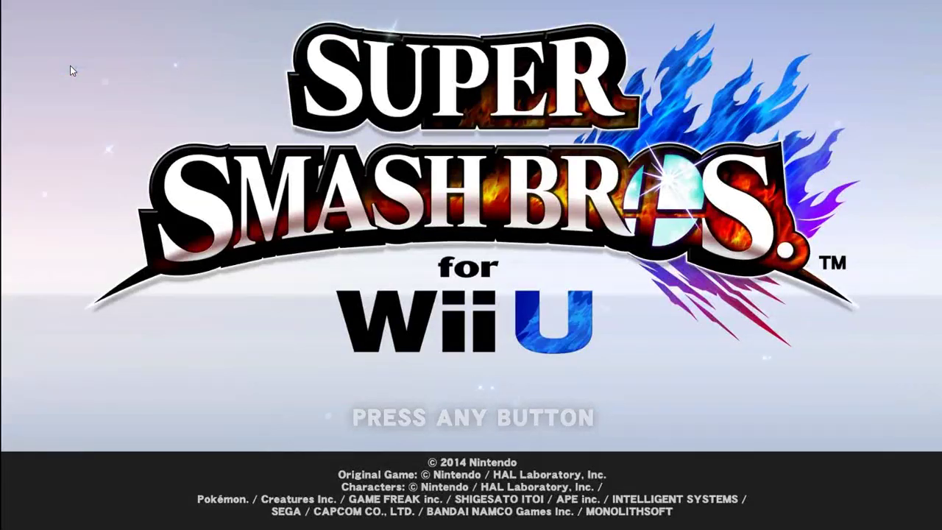